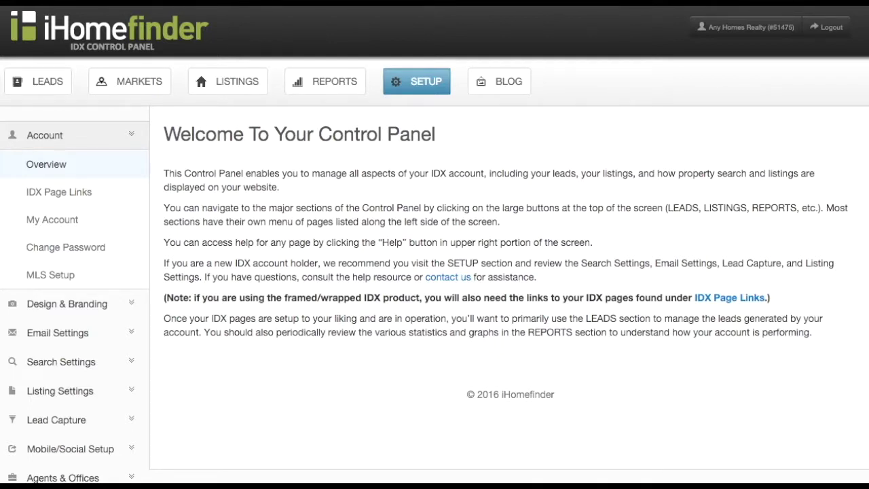
Start a new market and name it East Side Homes.
{"action": "left_click", "coordinate": [126, 81]}
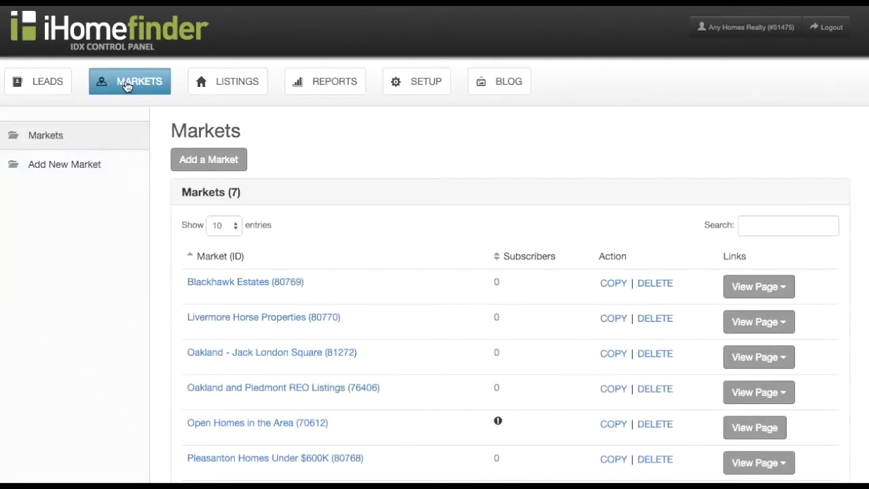
{"action": "left_click", "coordinate": [203, 163]}
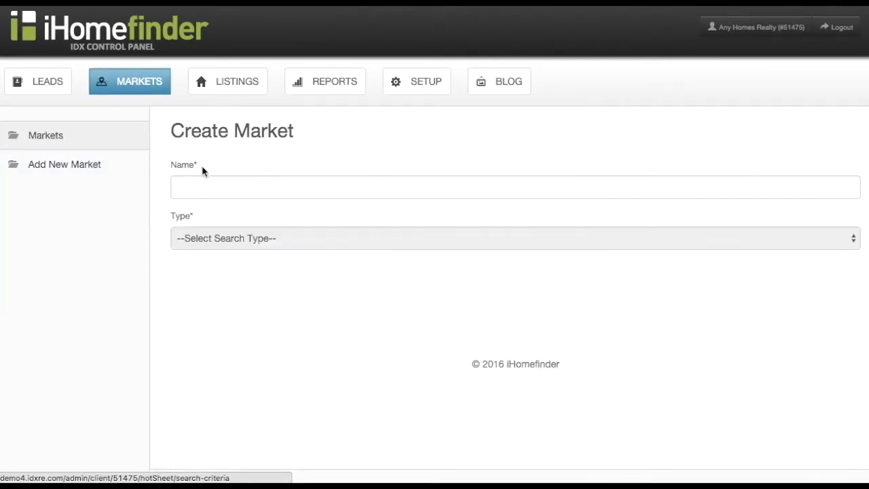
{"action": "left_click", "coordinate": [201, 190]}
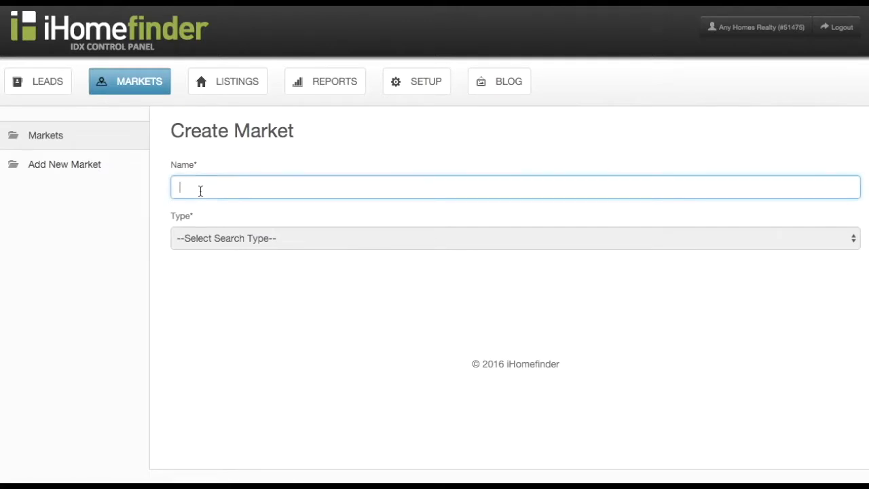
{"action": "type", "text": "East"}
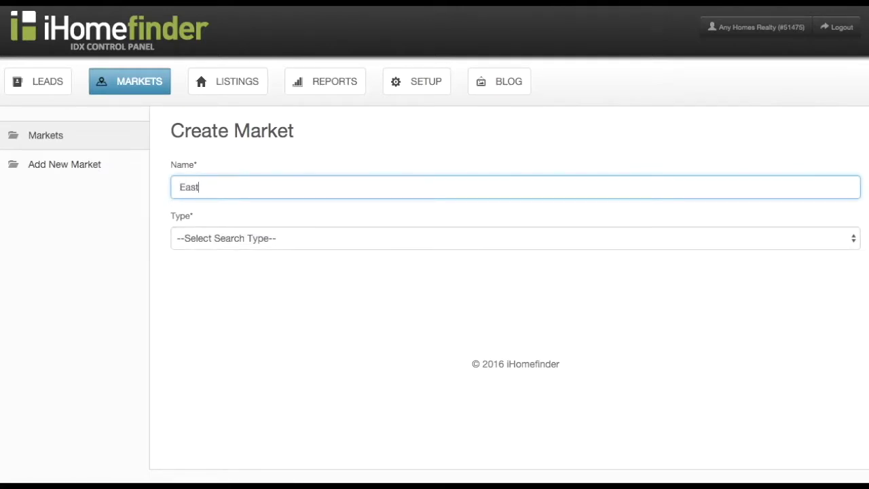
{"action": "type", "text": " Side Homes"}
Set the market type to Polygon Search and draw a closed polygon around the area between Broadway, Broadway Ter and Lake Temescal.
{"action": "left_click", "coordinate": [204, 239]}
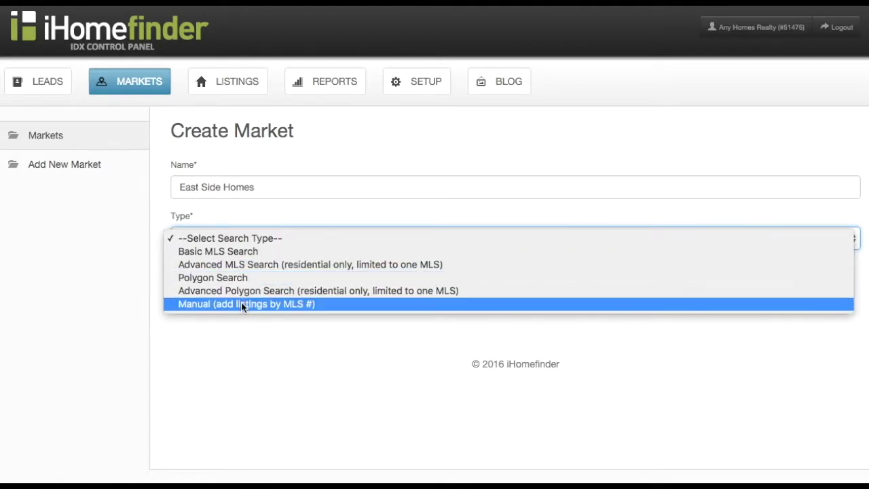
{"action": "left_click", "coordinate": [241, 254]}
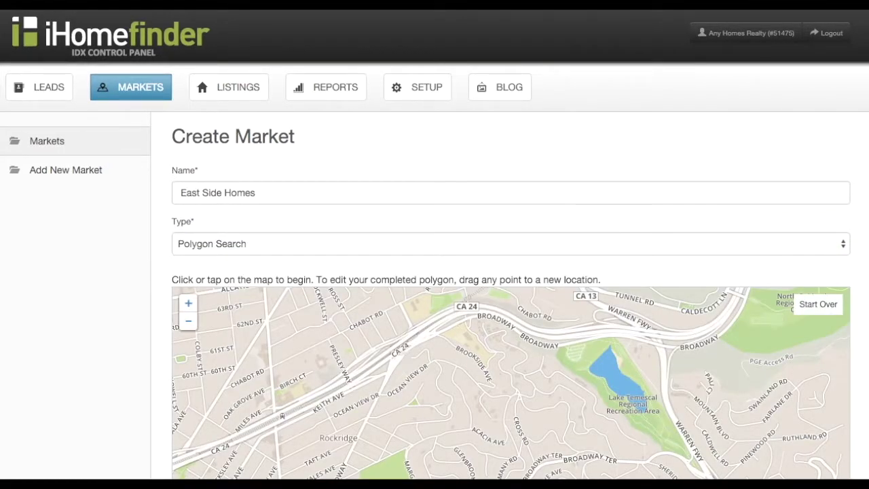
{"action": "scroll", "coordinate": [818, 243], "scroll_direction": "down", "scroll_amount": 5}
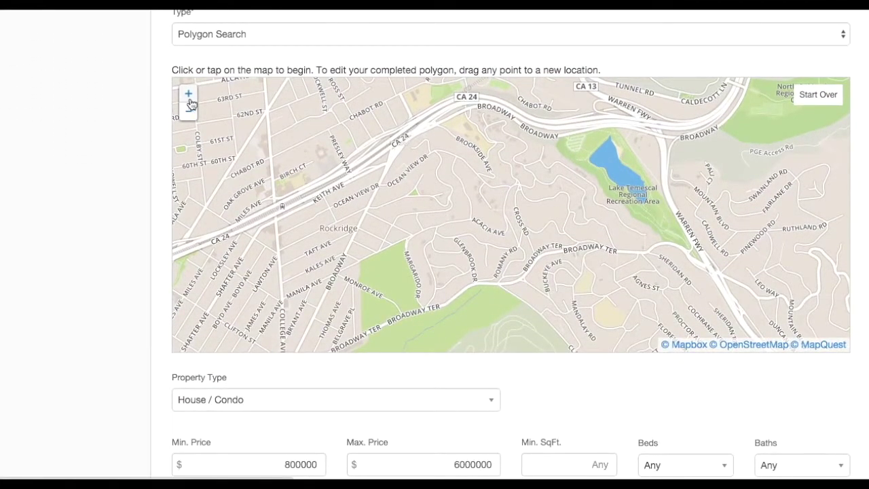
{"action": "left_click_drag", "start_coordinate": [268, 134], "coordinate": [285, 174]}
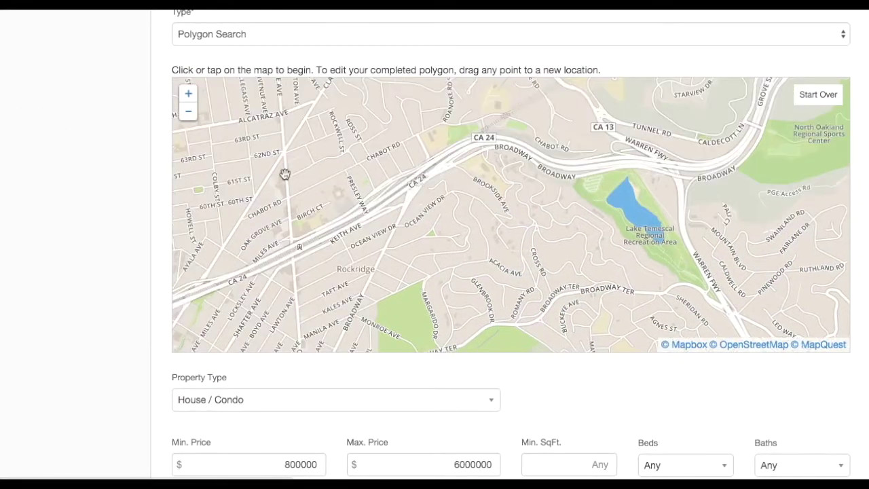
{"action": "left_click", "coordinate": [456, 167]}
{"action": "left_click", "coordinate": [421, 186]}
{"action": "left_click", "coordinate": [394, 226]}
{"action": "left_click", "coordinate": [362, 293]}
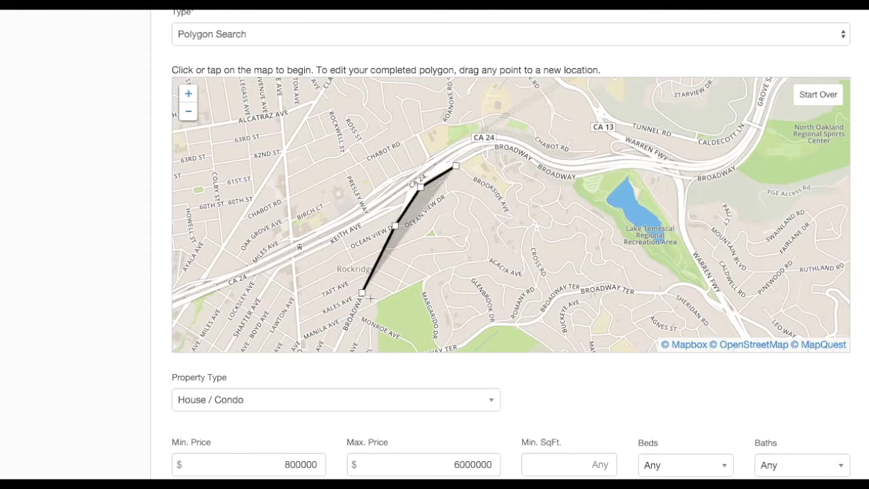
{"action": "left_click", "coordinate": [377, 300]}
{"action": "left_click", "coordinate": [425, 278]}
{"action": "left_click", "coordinate": [439, 347]}
{"action": "left_click", "coordinate": [499, 322]}
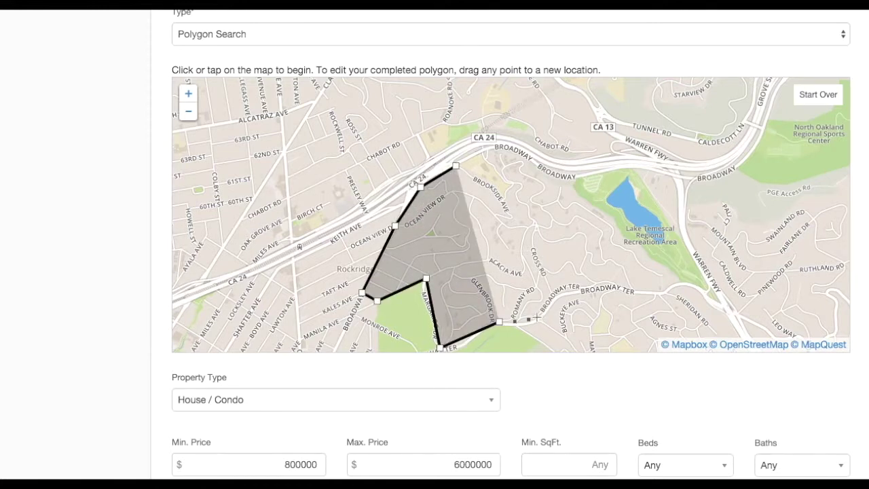
{"action": "left_click", "coordinate": [536, 316]}
{"action": "left_click", "coordinate": [554, 294]}
{"action": "left_click", "coordinate": [648, 291]}
{"action": "left_click", "coordinate": [691, 283]}
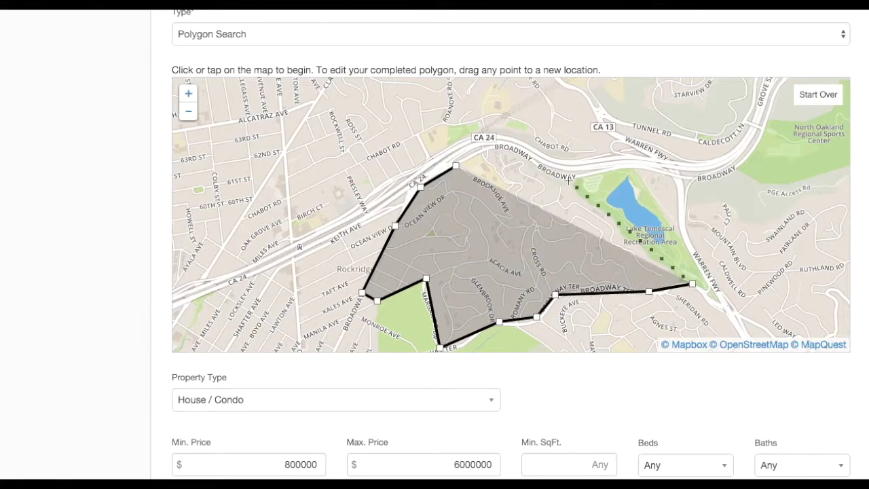
{"action": "left_click", "coordinate": [566, 178]}
{"action": "left_click", "coordinate": [504, 149]}
{"action": "left_click", "coordinate": [456, 167]}
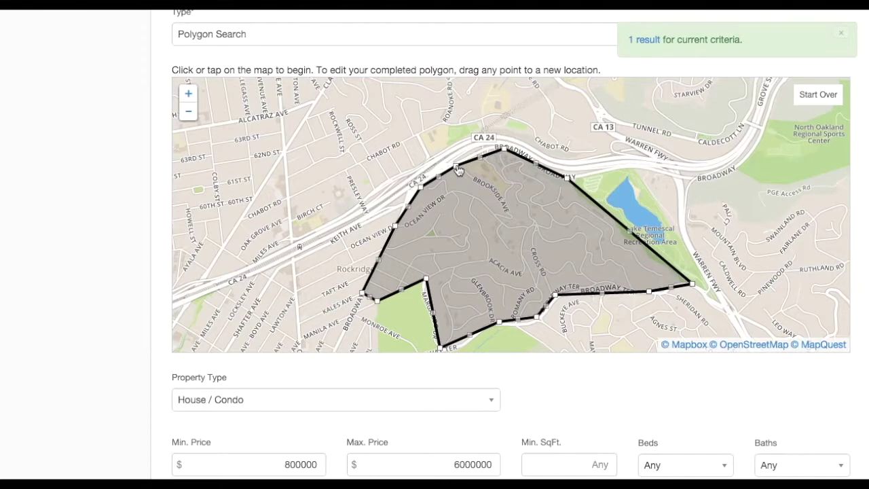
Reshape the polygon by moving its western and southern points out to College Ave and along Broadway Ter.
{"action": "left_click_drag", "start_coordinate": [397, 231], "coordinate": [310, 194]}
{"action": "left_click_drag", "start_coordinate": [336, 252], "coordinate": [272, 281]}
{"action": "left_click_drag", "start_coordinate": [377, 309], "coordinate": [510, 236]}
Discard the drawn polygon and switch the market type to Basic MLS Search.
{"action": "scroll", "coordinate": [512, 237], "scroll_direction": "up", "scroll_amount": 1}
{"action": "scroll", "coordinate": [513, 237], "scroll_direction": "up", "scroll_amount": 2}
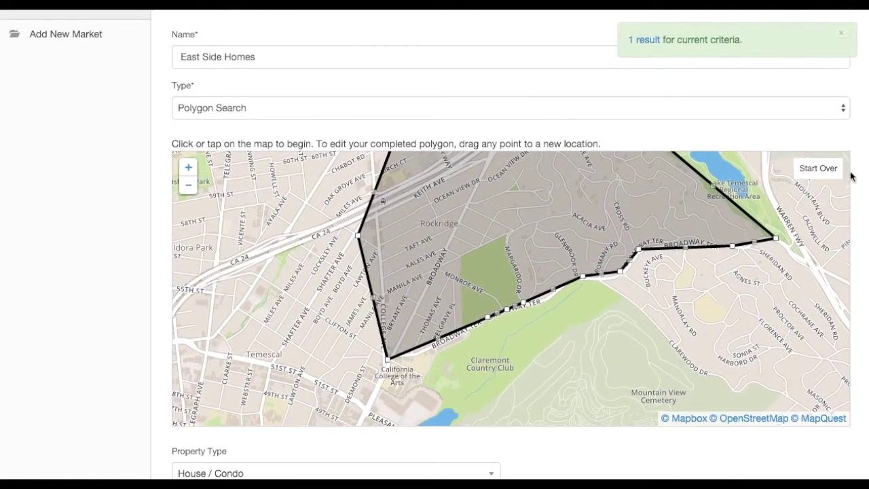
{"action": "left_click", "coordinate": [812, 173]}
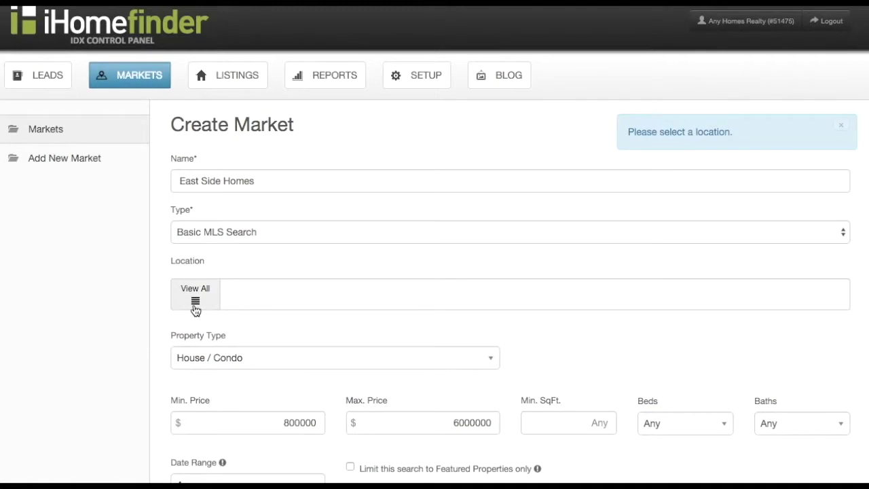
Choose Newark, Oakland and Pacheco as the market's locations and save the market.
{"action": "left_click", "coordinate": [195, 310]}
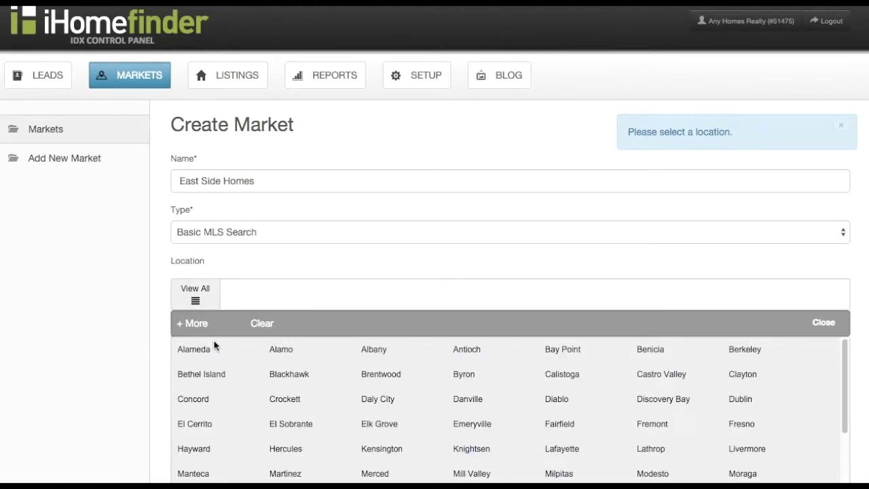
{"action": "scroll", "coordinate": [326, 374], "scroll_direction": "down", "scroll_amount": 2}
{"action": "scroll", "coordinate": [326, 374], "scroll_direction": "down", "scroll_amount": 3}
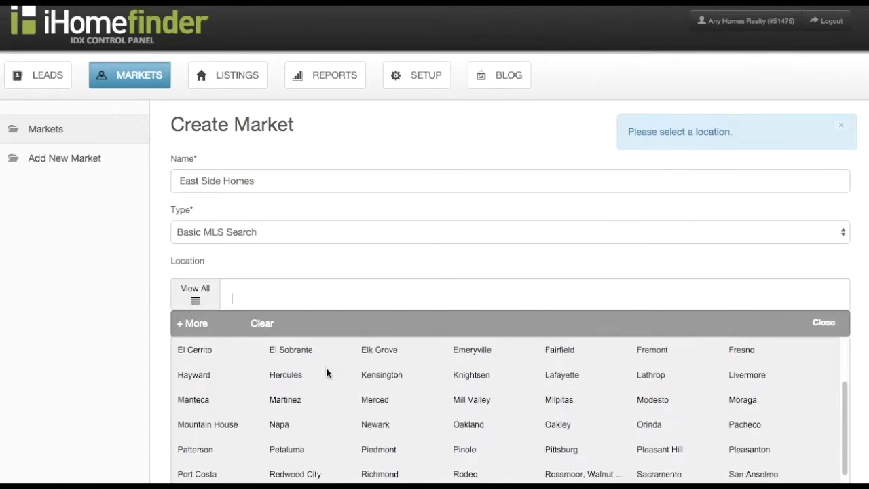
{"action": "left_click", "coordinate": [382, 415]}
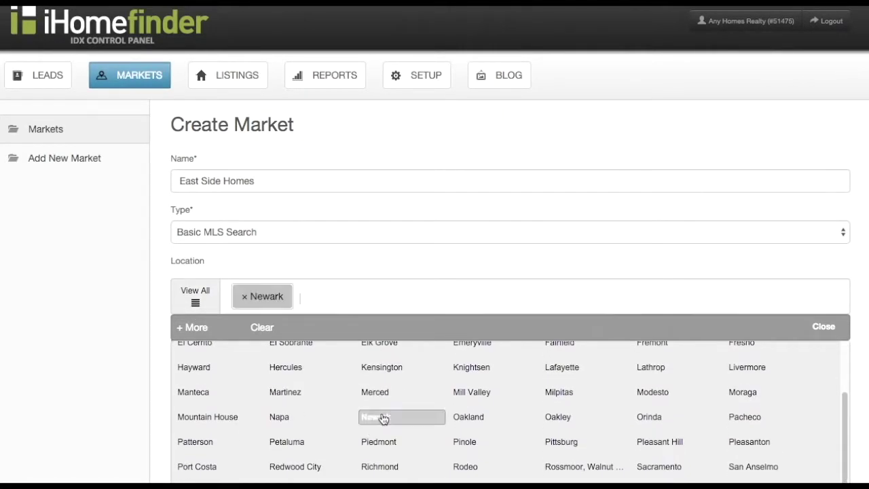
{"action": "left_click", "coordinate": [485, 424]}
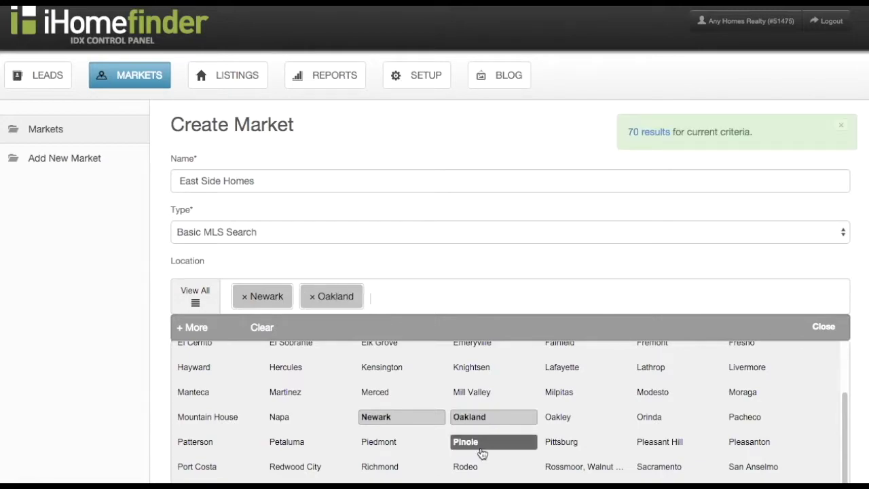
{"action": "left_click", "coordinate": [745, 416]}
{"action": "left_click", "coordinate": [823, 327]}
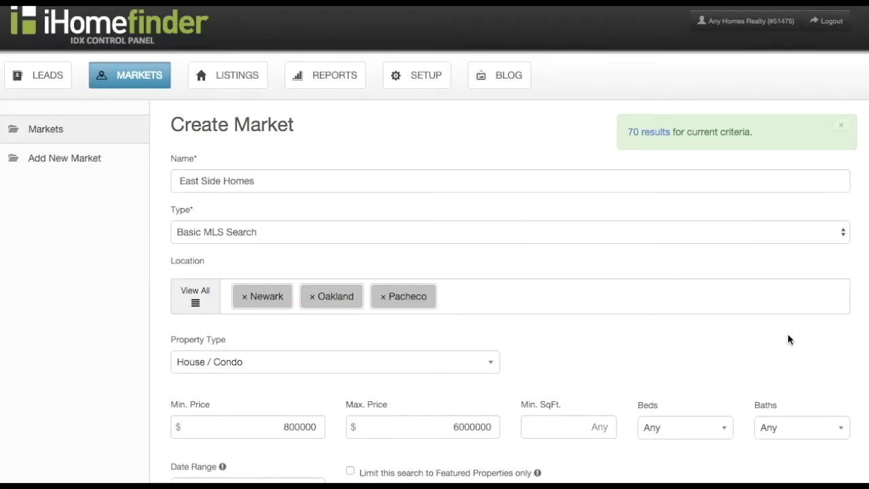
{"action": "scroll", "coordinate": [788, 340], "scroll_direction": "down", "scroll_amount": 3}
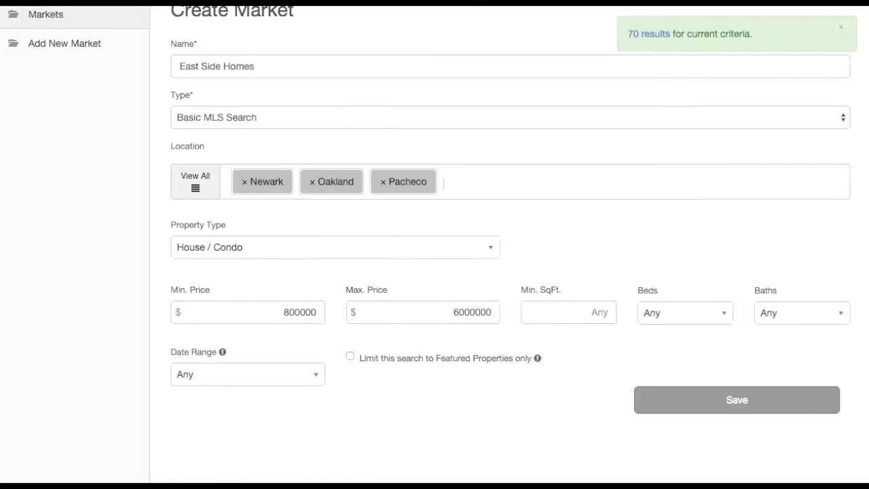
{"action": "left_click", "coordinate": [738, 409]}
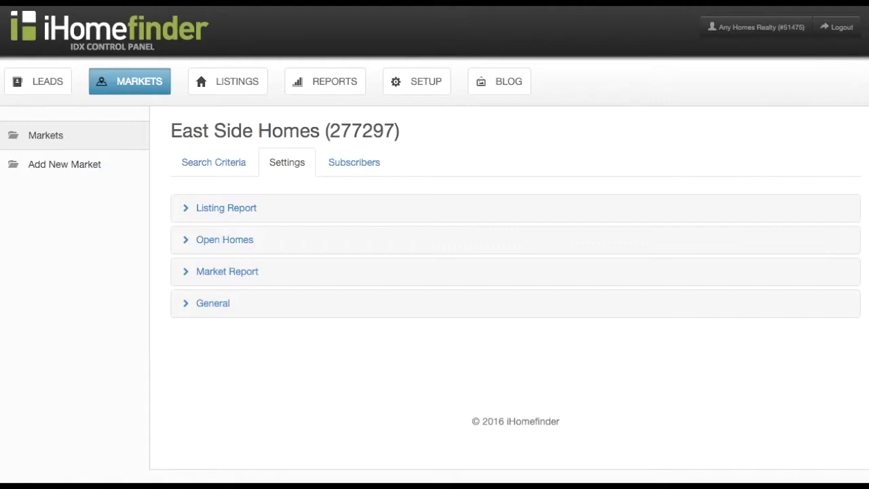
Review the market's General settings and the Listing Report's intro text fields and Display In Navigation option.
{"action": "left_click", "coordinate": [186, 305]}
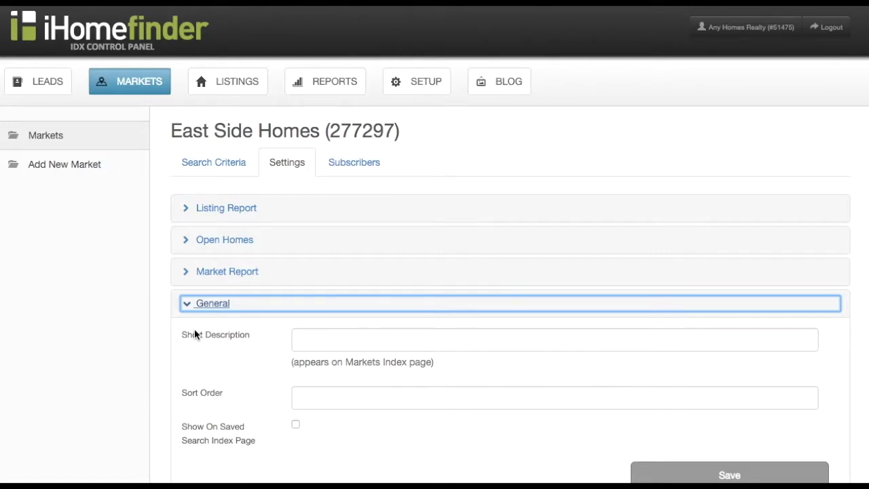
{"action": "left_click", "coordinate": [186, 208]}
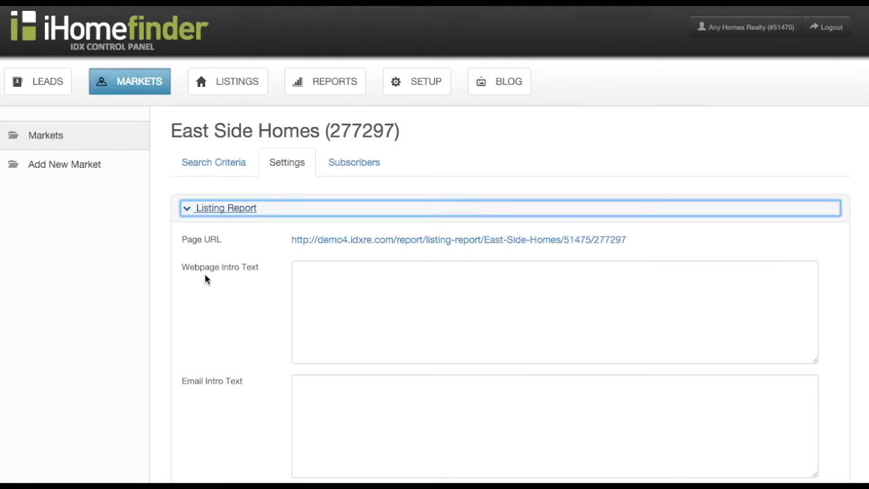
{"action": "left_click", "coordinate": [310, 275]}
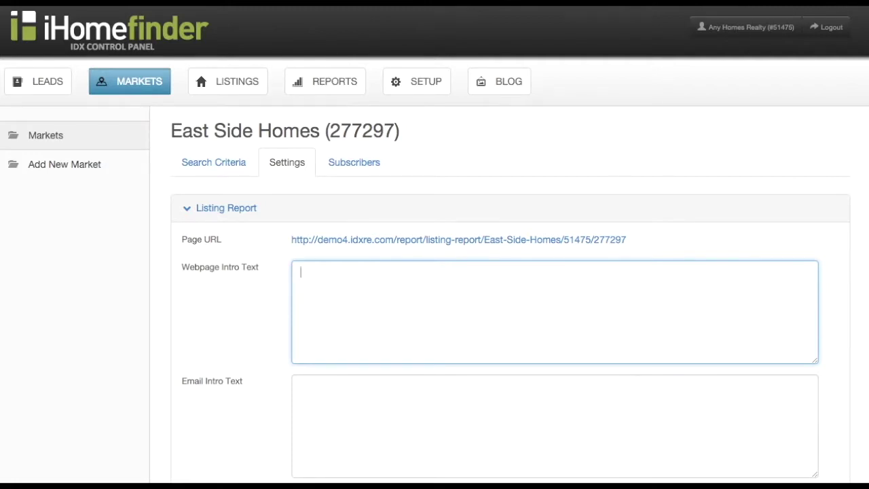
{"action": "left_click", "coordinate": [328, 398]}
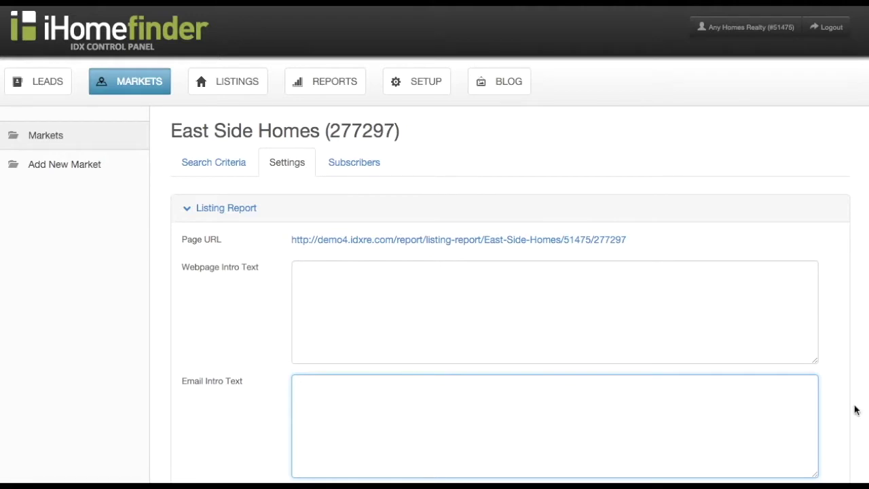
{"action": "scroll", "coordinate": [854, 410], "scroll_direction": "down", "scroll_amount": 3}
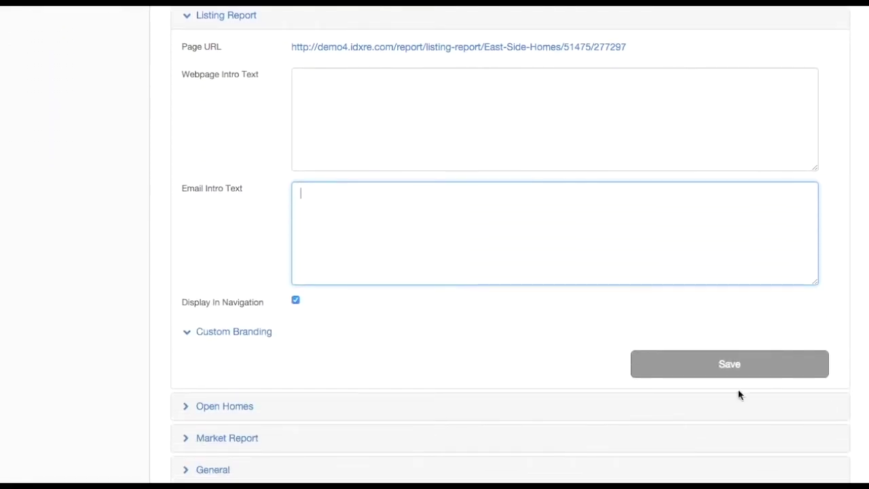
{"action": "left_click", "coordinate": [295, 301]}
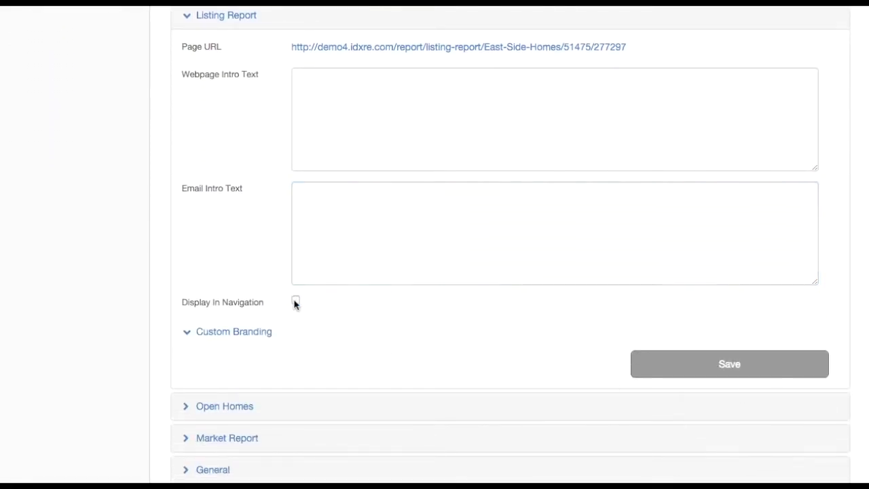
{"action": "left_click", "coordinate": [296, 302]}
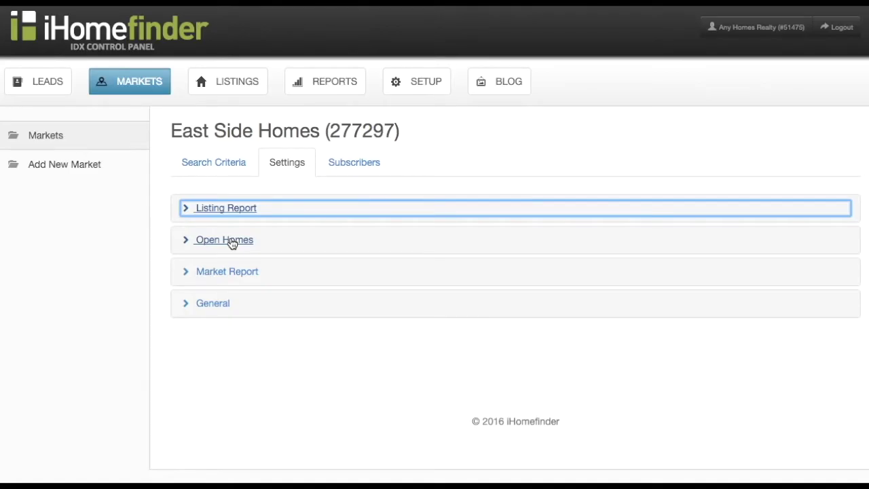
Review the Open Homes intro text fields and the option to show only featured listings in email.
{"action": "left_click", "coordinate": [233, 243]}
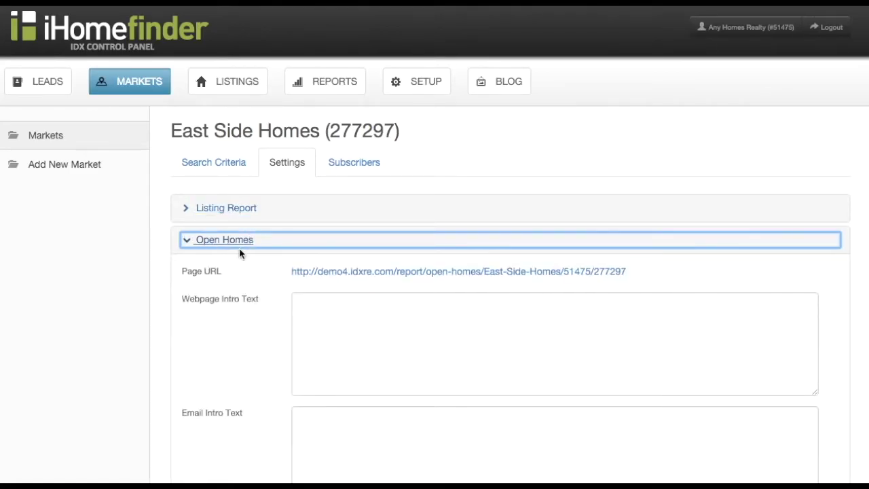
{"action": "left_click", "coordinate": [305, 311]}
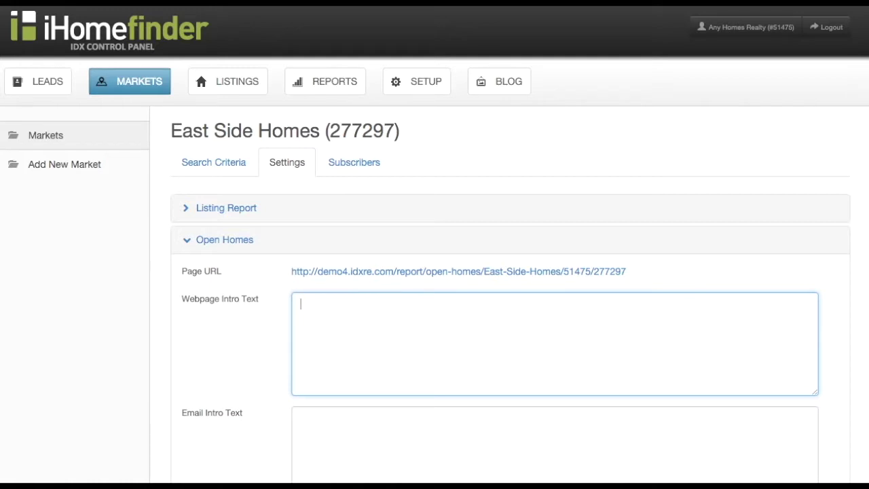
{"action": "scroll", "coordinate": [692, 374], "scroll_direction": "down", "scroll_amount": 2}
{"action": "left_click", "coordinate": [363, 323]}
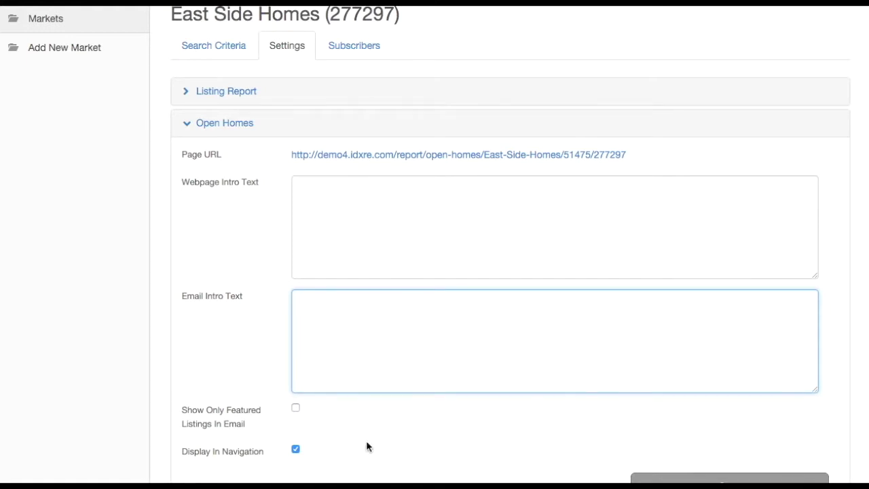
{"action": "left_click", "coordinate": [296, 410]}
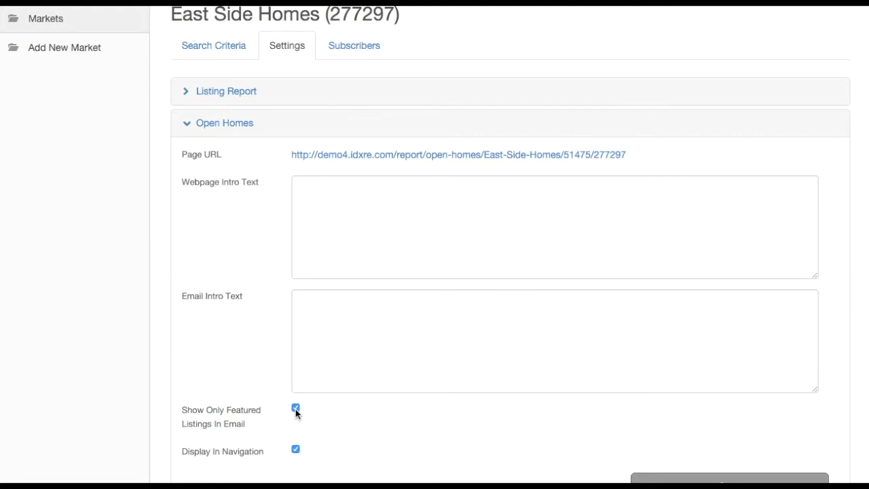
{"action": "left_click", "coordinate": [296, 409]}
{"action": "left_click", "coordinate": [224, 123]}
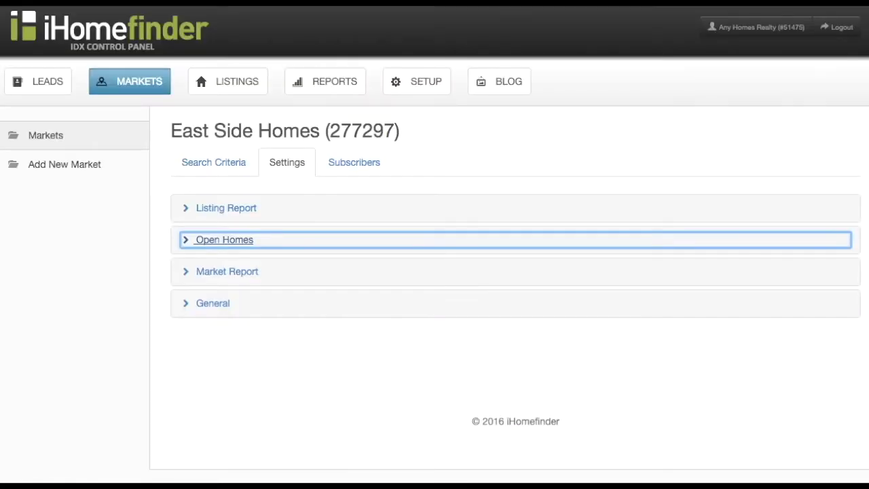
Review the Market Report's webpage and email intro text fields and its Display In Navigation option.
{"action": "left_click", "coordinate": [227, 272]}
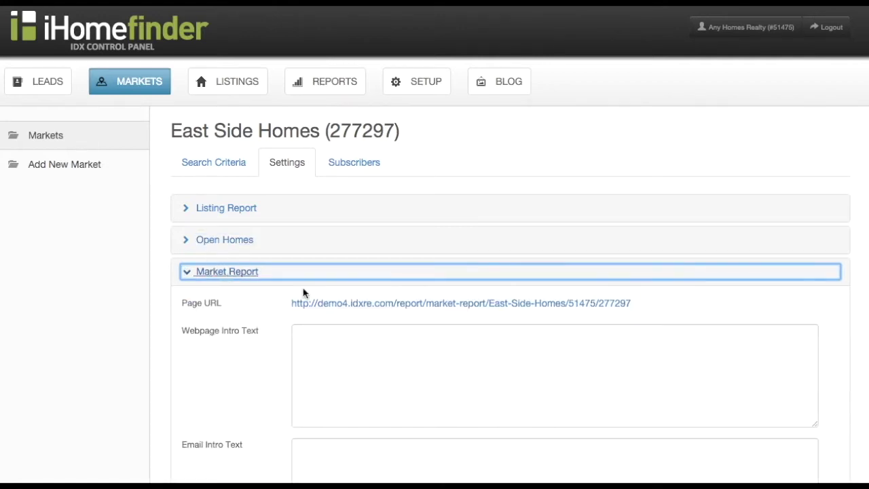
{"action": "scroll", "coordinate": [648, 223], "scroll_direction": "down", "scroll_amount": 2}
{"action": "left_click", "coordinate": [322, 201]}
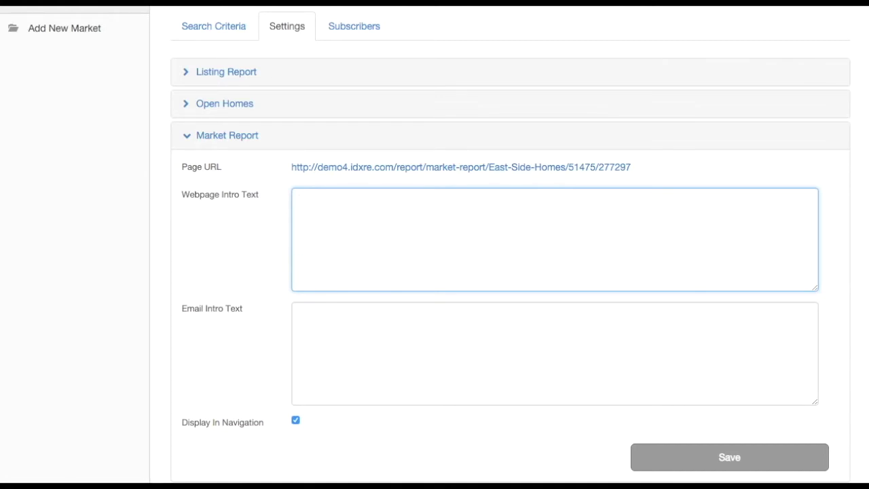
{"action": "left_click", "coordinate": [446, 330]}
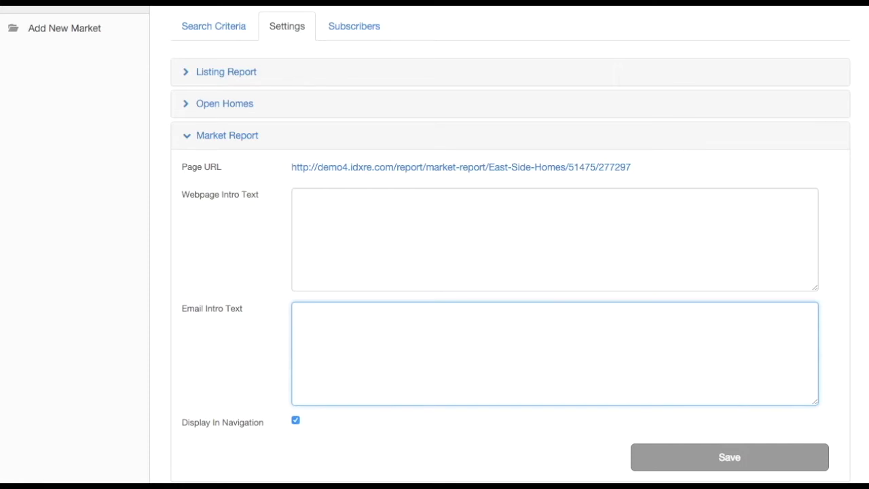
{"action": "left_click", "coordinate": [296, 423]}
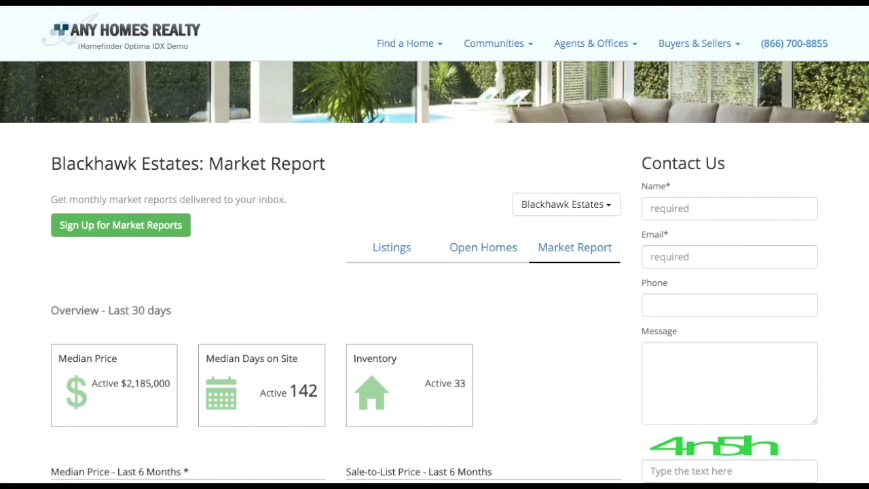
On the website's Blackhawk Estates Market Report page, view the other markets offered for navigation and choose Livermore Horse Properties.
{"action": "left_click", "coordinate": [612, 211]}
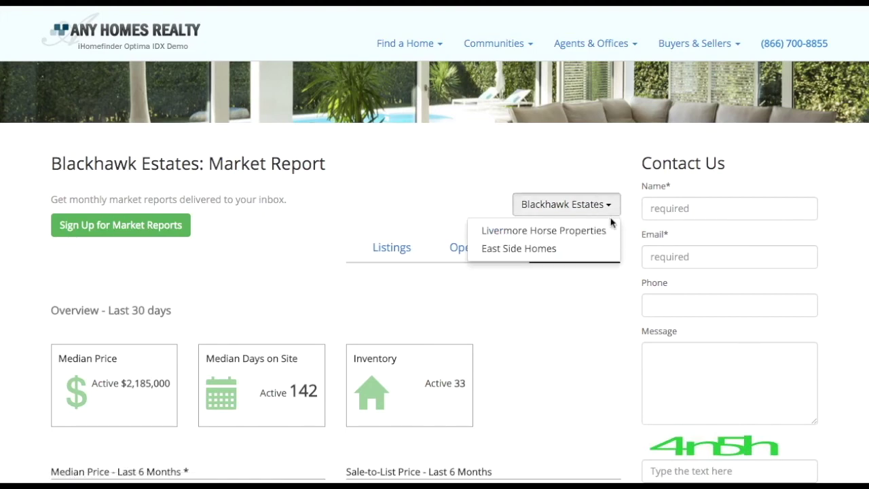
{"action": "left_click", "coordinate": [608, 237]}
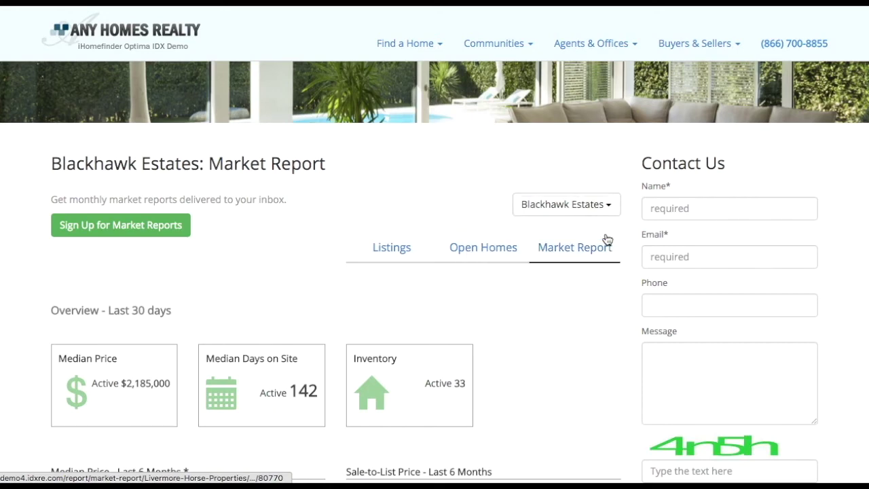
{"action": "left_click", "coordinate": [605, 212]}
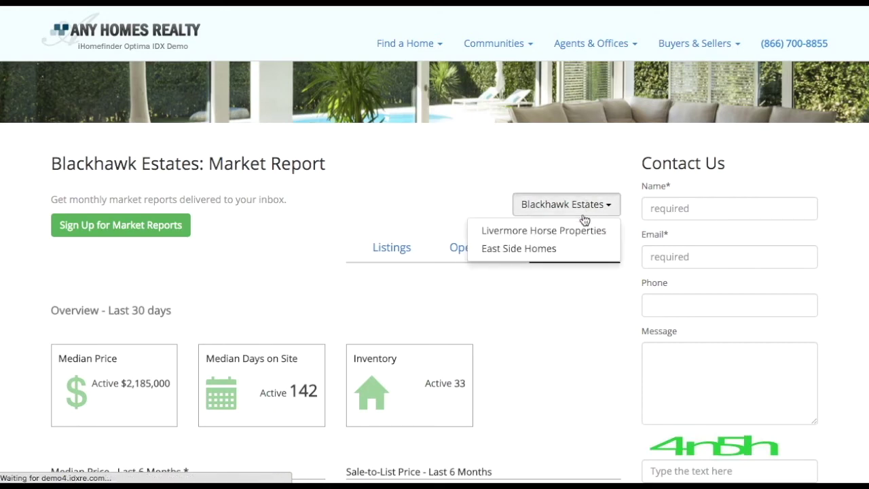
{"action": "left_click", "coordinate": [560, 231]}
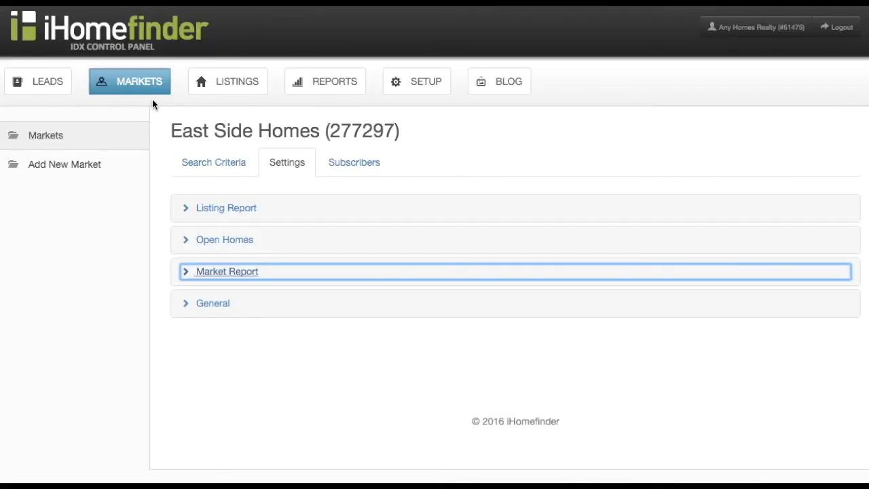
Return to the control panel's list of markets and view the Market Report page for Blackhawk Estates.
{"action": "left_click", "coordinate": [134, 84]}
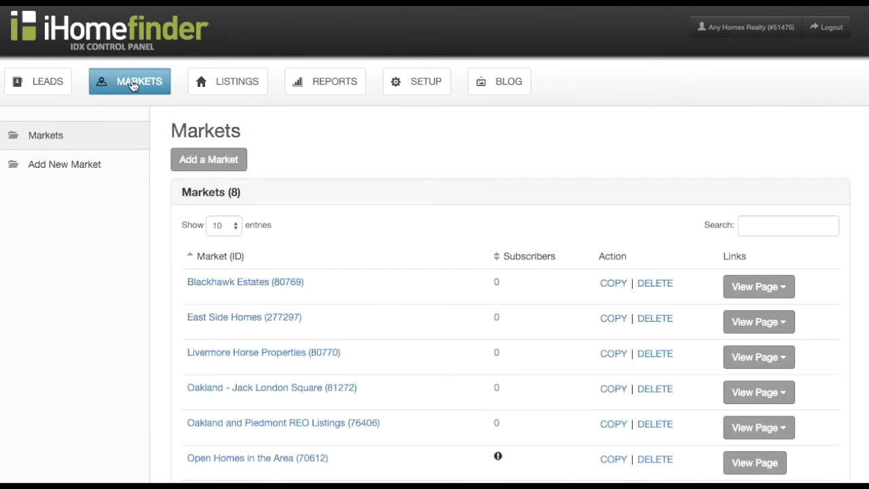
{"action": "left_click", "coordinate": [757, 288]}
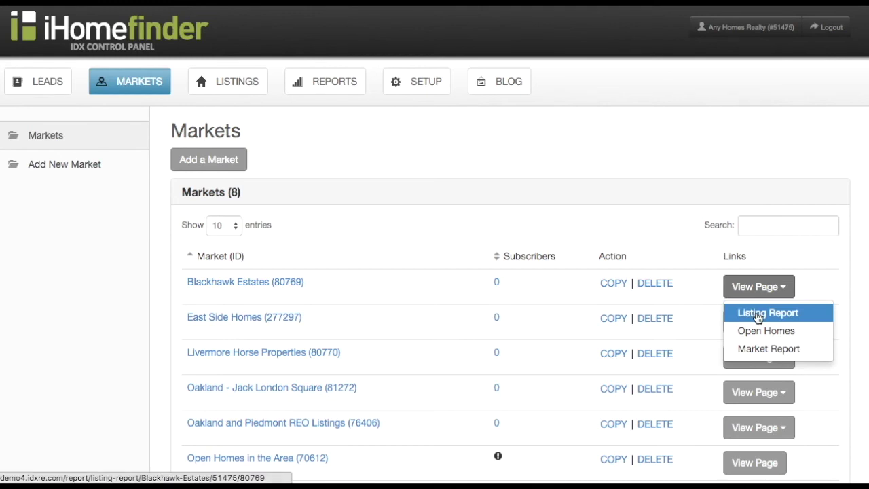
{"action": "left_click", "coordinate": [753, 348]}
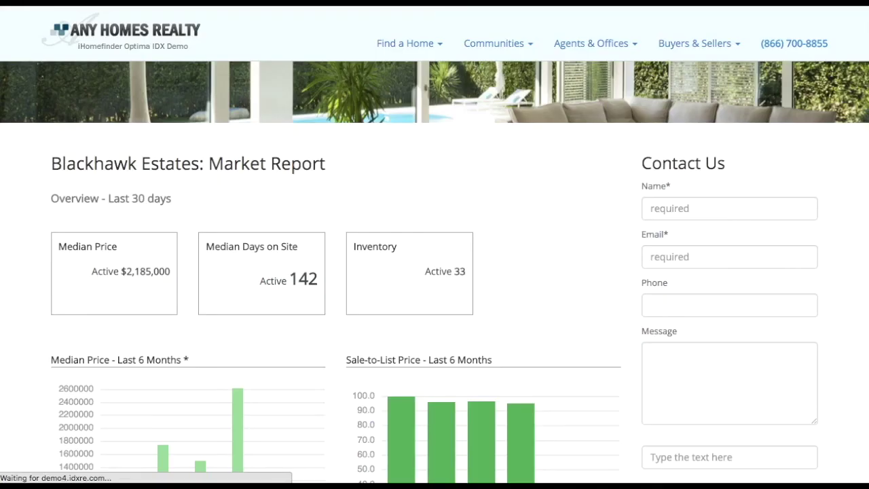